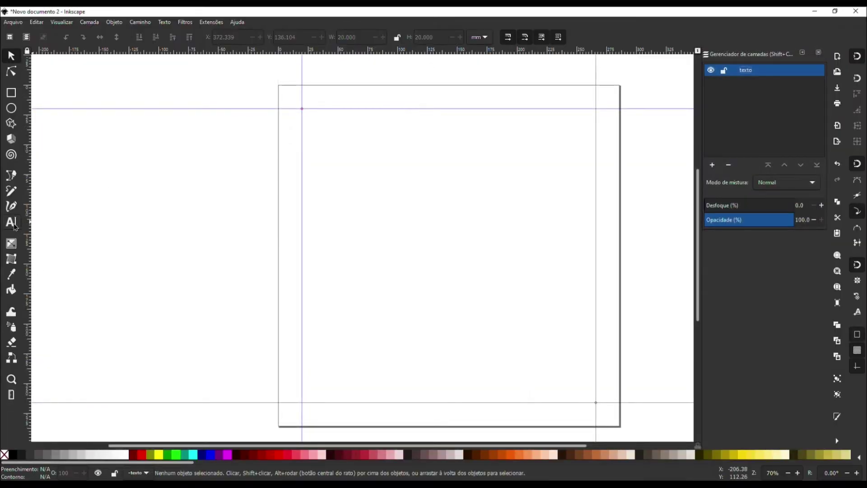
Activate the Text tool from the left toolbox.
{"action": "left_click", "coordinate": [12, 224]}
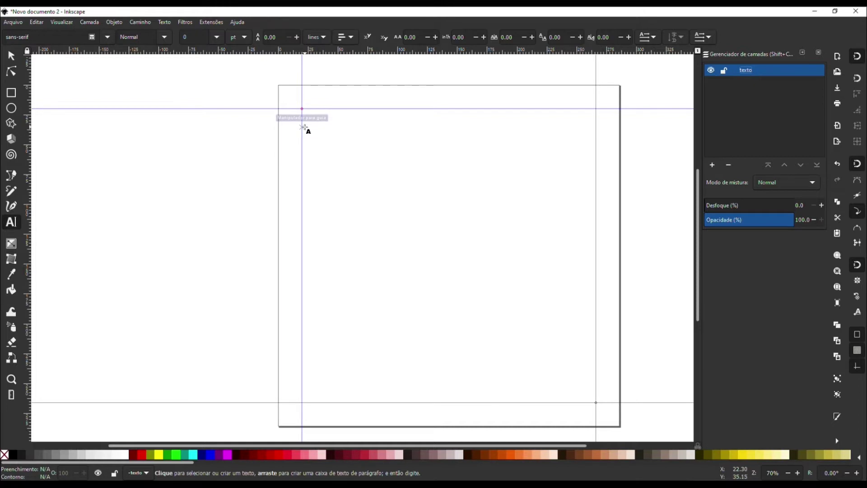
Type 'Quarta e Quinta' and 'Cerveja' as lines at the top-left guide corner.
{"action": "left_click", "coordinate": [317, 127]}
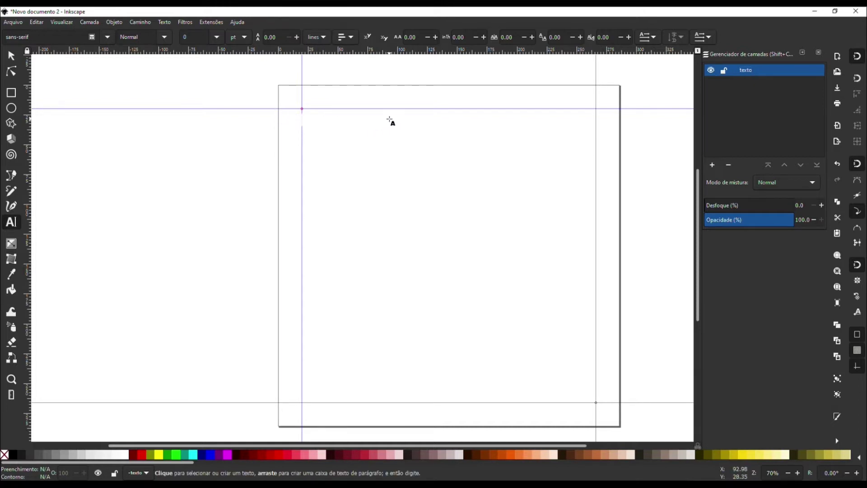
{"action": "type", "text": "Quarta e Quinta"}
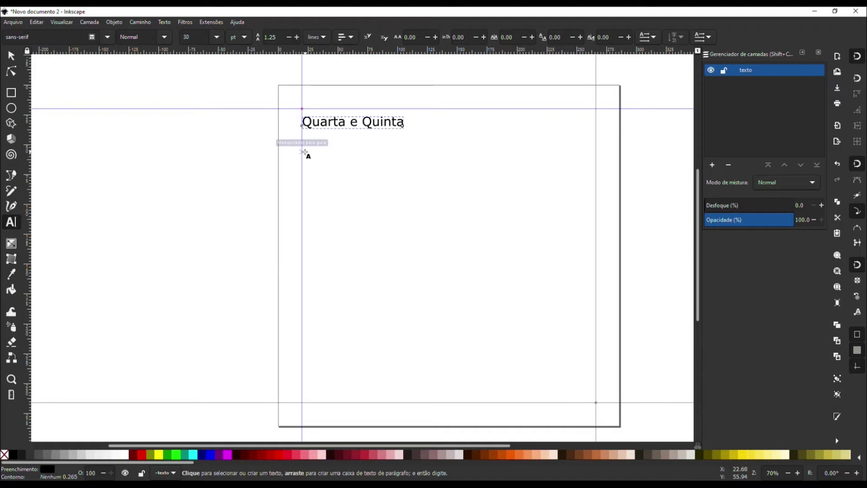
{"action": "key", "text": "Escape"}
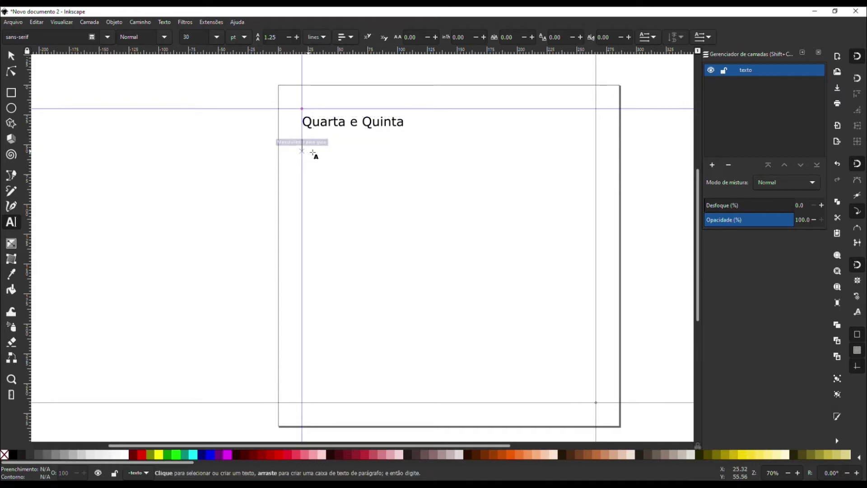
{"action": "type", "text": "Cerveja"}
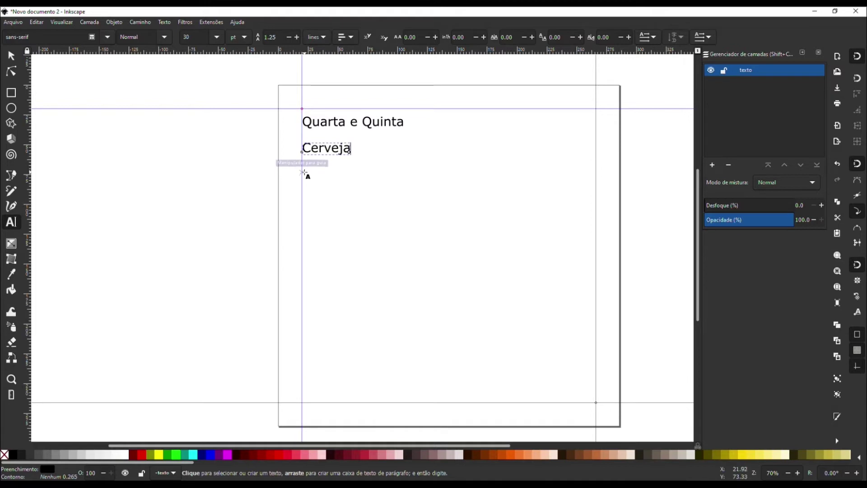
Undo an accidental move of 'Cerveja' and add the line 'no preço' beneath it.
{"action": "left_click", "coordinate": [12, 57]}
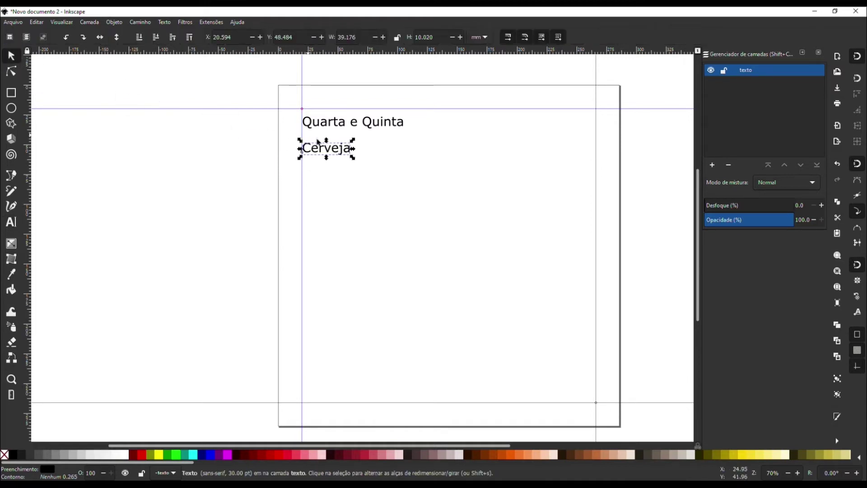
{"action": "left_click_drag", "start_coordinate": [339, 148], "coordinate": [338, 141]}
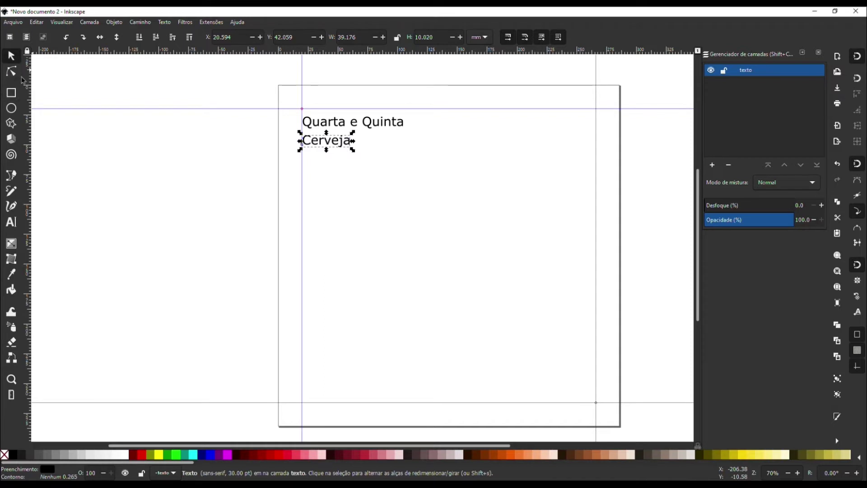
{"action": "key", "text": "ctrl+z"}
{"action": "left_click", "coordinate": [327, 196]}
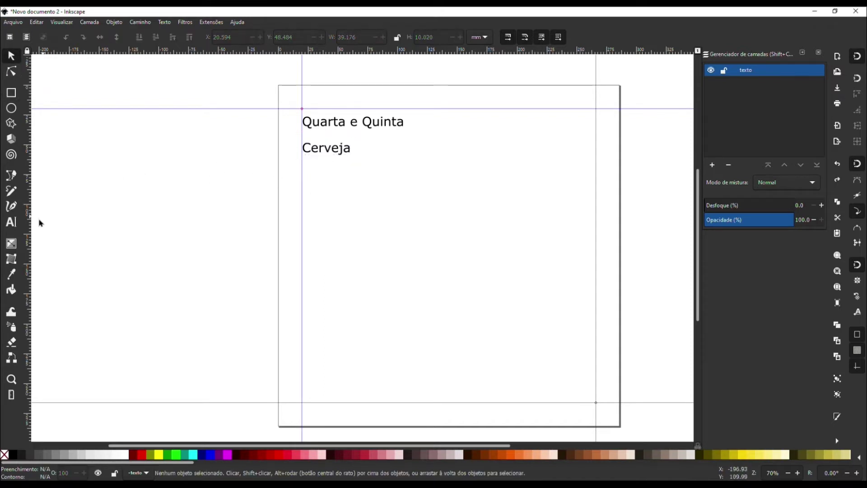
{"action": "left_click", "coordinate": [11, 222]}
{"action": "left_click", "coordinate": [304, 170]}
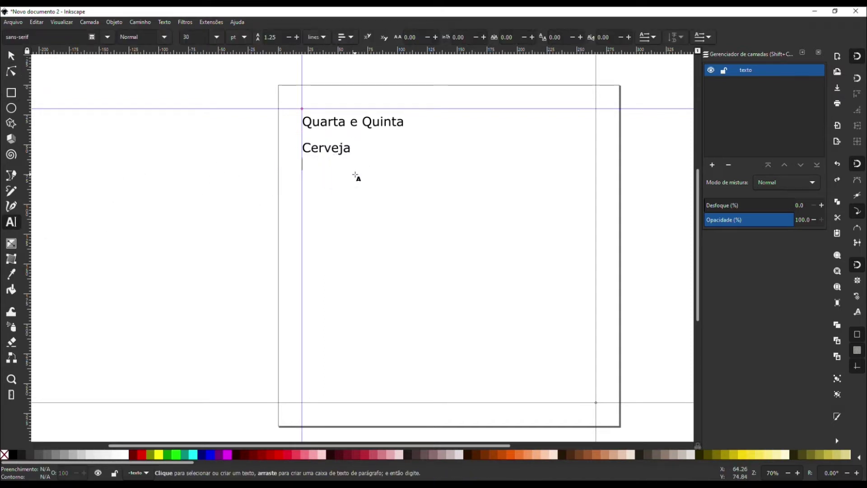
{"action": "type", "text": "no pre"}
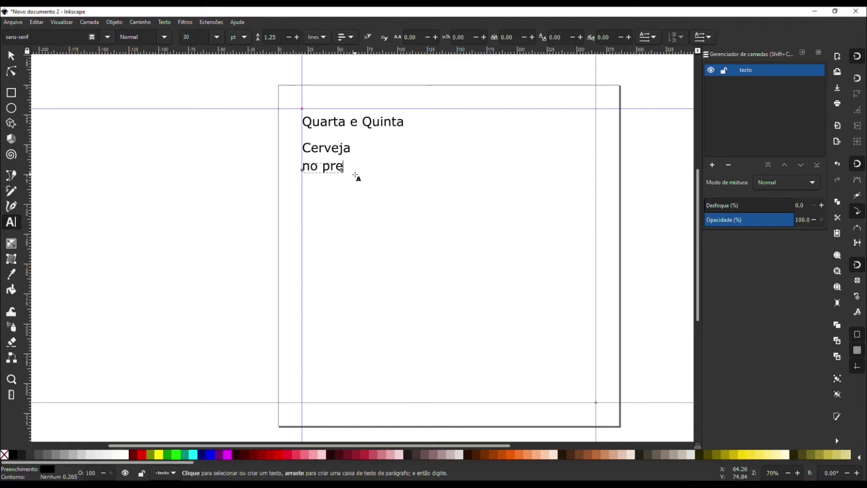
{"action": "type", "text": "ço"}
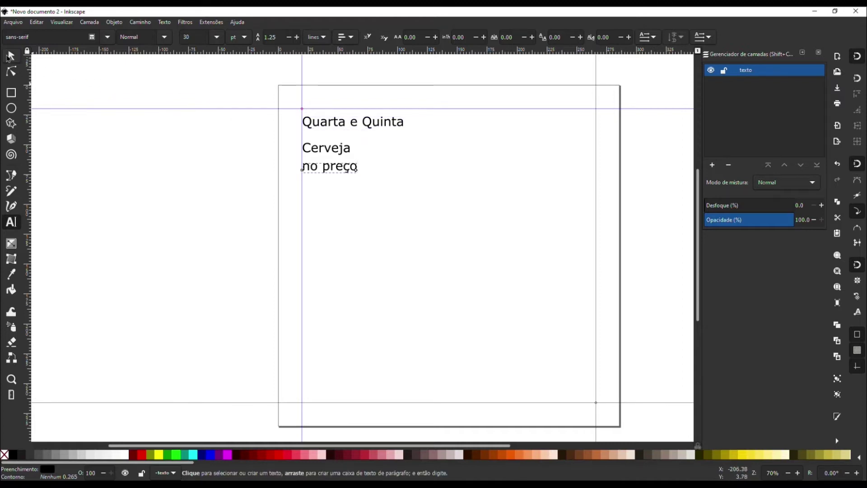
Nudge 'Quarta e Quinta', 'Cerveja' and 'no preço' closer together, then reselect the Text tool.
{"action": "left_click", "coordinate": [11, 56]}
{"action": "left_click_drag", "start_coordinate": [358, 124], "coordinate": [353, 119]}
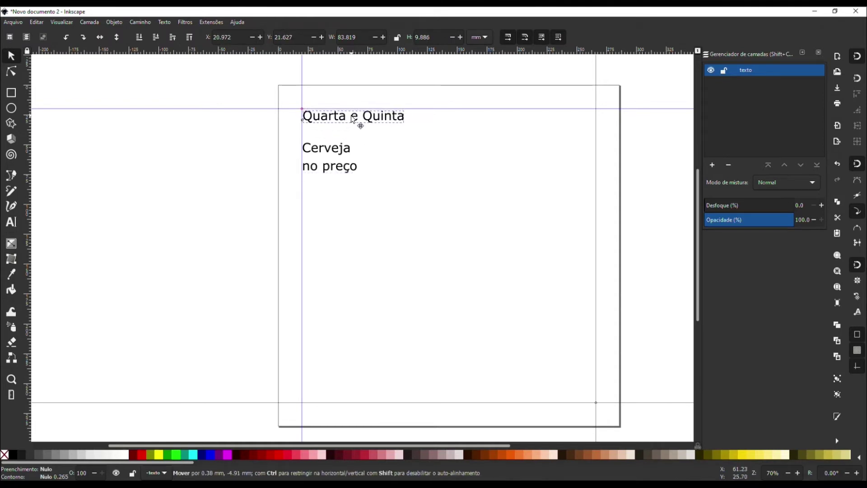
{"action": "left_click_drag", "start_coordinate": [316, 147], "coordinate": [316, 140]}
{"action": "left_click_drag", "start_coordinate": [330, 170], "coordinate": [332, 170]}
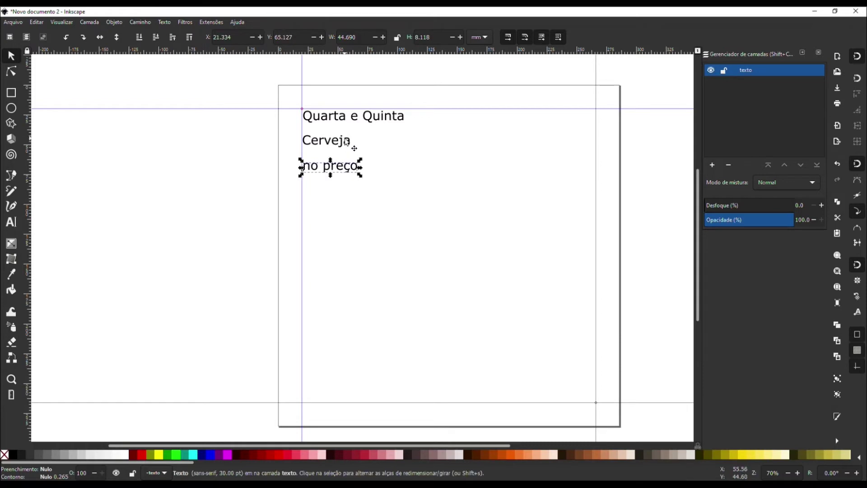
{"action": "left_click", "coordinate": [346, 142]}
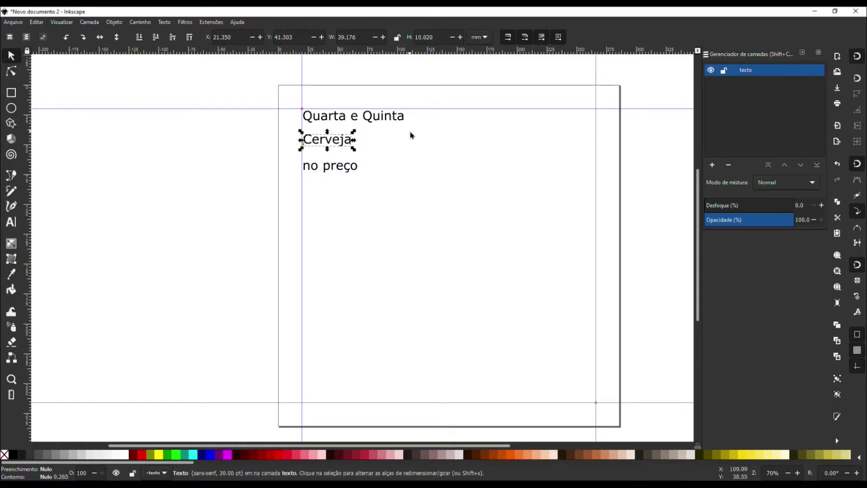
{"action": "left_click_drag", "start_coordinate": [348, 173], "coordinate": [348, 168]}
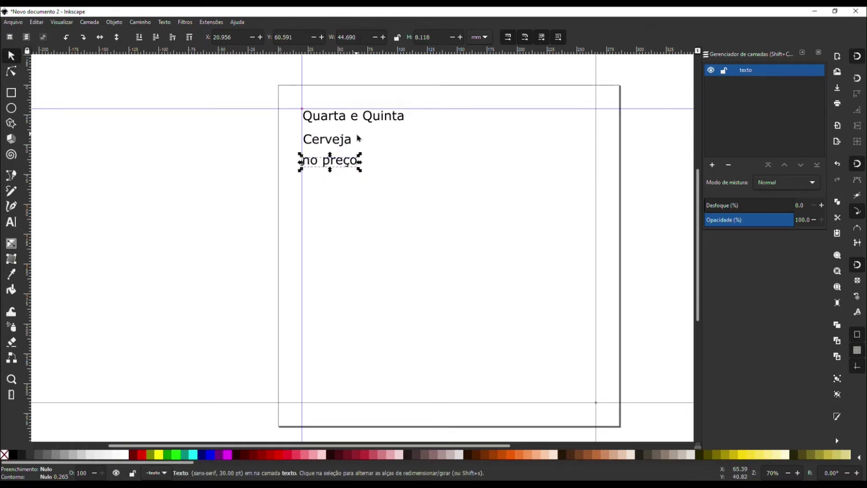
{"action": "left_click", "coordinate": [344, 123]}
{"action": "left_click", "coordinate": [330, 153]}
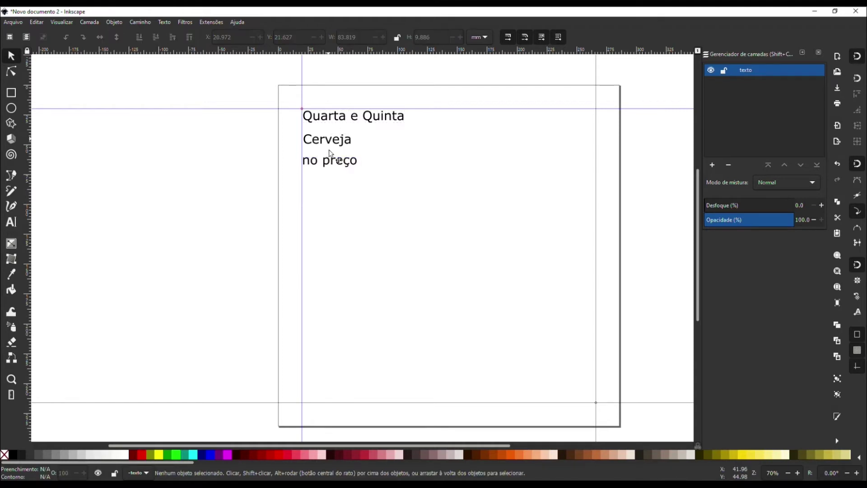
{"action": "left_click_drag", "start_coordinate": [344, 139], "coordinate": [348, 154]}
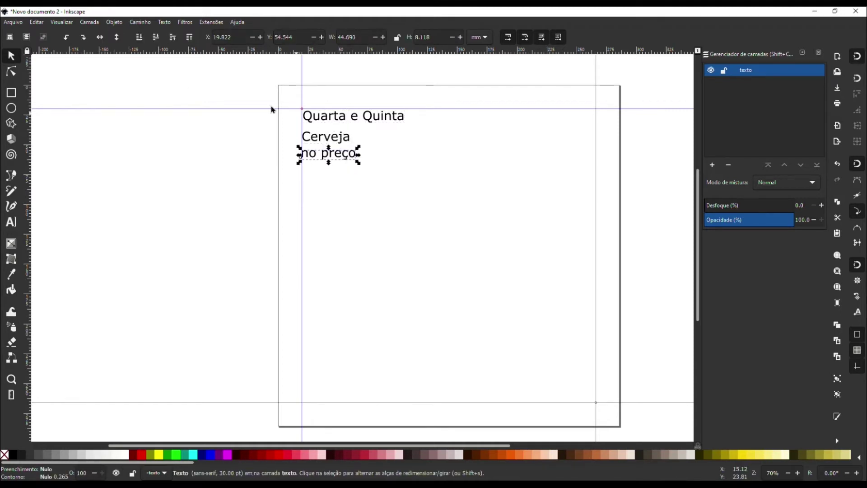
{"action": "left_click", "coordinate": [12, 222]}
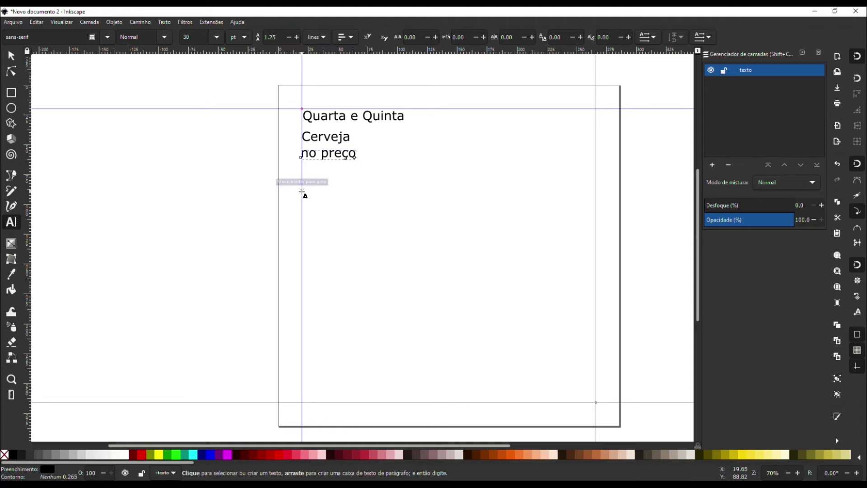
Add 'Cerveja 600ml R$' with '6,99' on a second line below 'no preço'.
{"action": "left_click", "coordinate": [302, 192]}
{"action": "type", "text": "Cerveja 600ml R$"}
{"action": "key", "text": "Return"}
{"action": "type", "text": "6,99"}
Add 'Caipirinha R$ 2,99' and begin the offer 'Na compra das 6 primeiras cervejas'.
{"action": "left_click", "coordinate": [303, 234]}
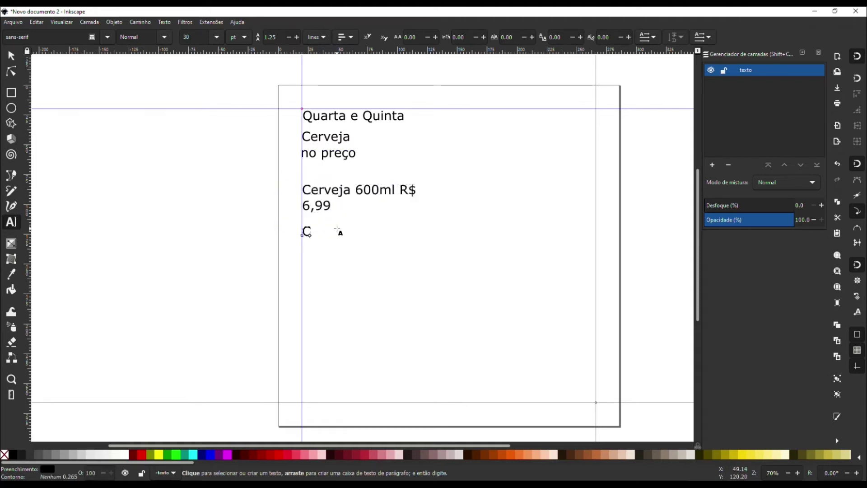
{"action": "type", "text": "Caipirinha R$"}
{"action": "key", "text": "Return"}
{"action": "type", "text": "2,99Na compra d"}
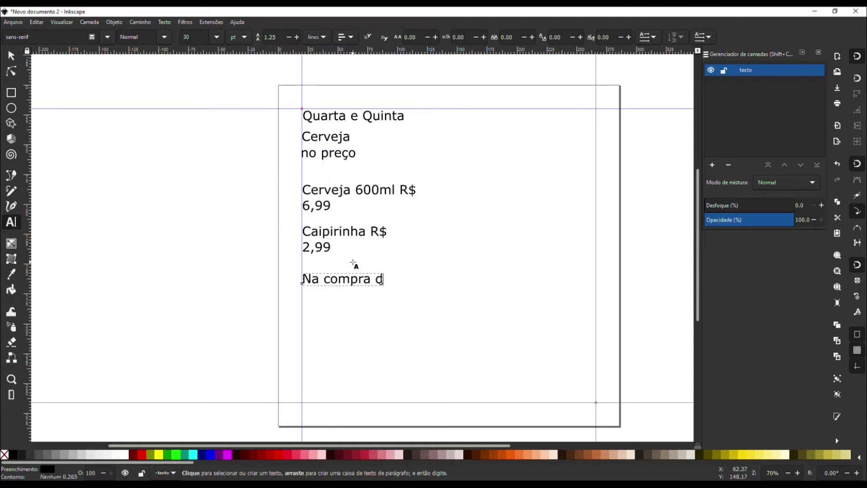
{"action": "type", "text": "as 6 primeiras cervejas"}
{"action": "key", "text": "Left"}
{"action": "key", "text": "Left"}
{"action": "key", "text": "Left"}
{"action": "key", "text": "Return"}
Finish the offer with 'leve uma' and 'Batata Frita GRÁTIS', then deselect everything.
{"action": "type", "text": "leve uma ba"}
{"action": "key", "text": "BackSpace"}
{"action": "key", "text": "BackSpace"}
{"action": "key", "text": "Return"}
{"action": "type", "text": "Batata Frita GRÁTIS"}
{"action": "left_click", "coordinate": [11, 56]}
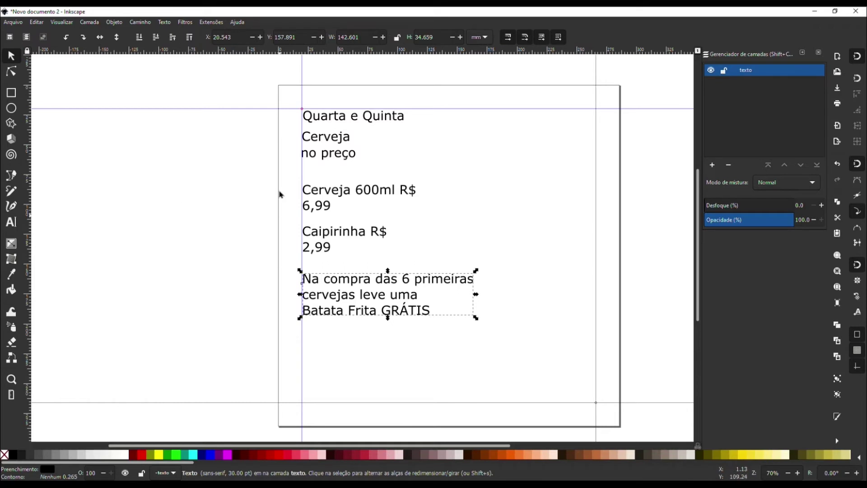
{"action": "left_click", "coordinate": [199, 217]}
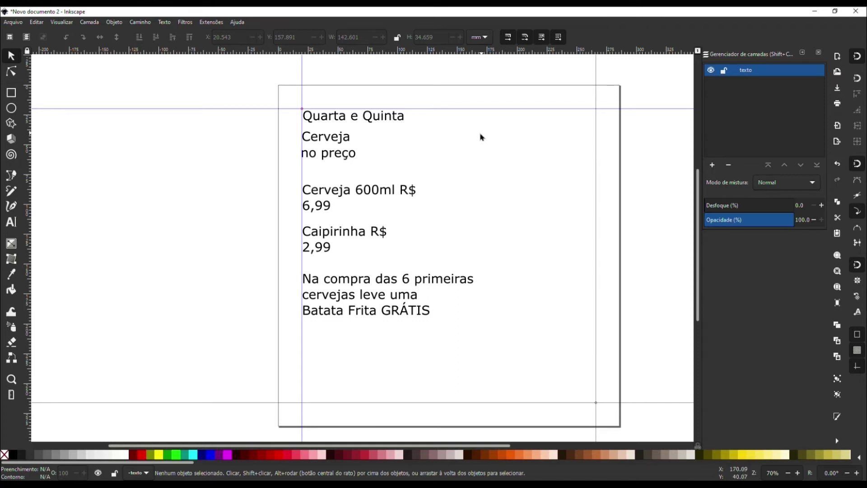
Select the 'Cerveja' line, briefly opening it for editing, and return to the Selector.
{"action": "left_click", "coordinate": [388, 118]}
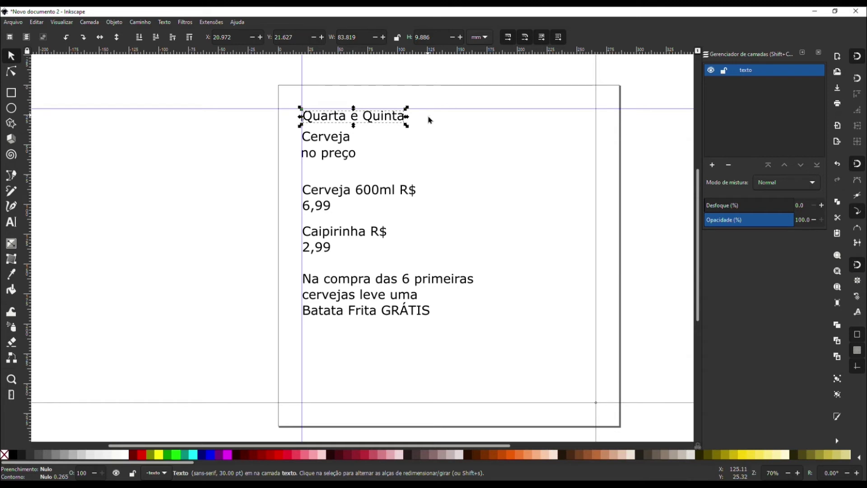
{"action": "left_click", "coordinate": [409, 135]}
{"action": "left_click", "coordinate": [343, 143]}
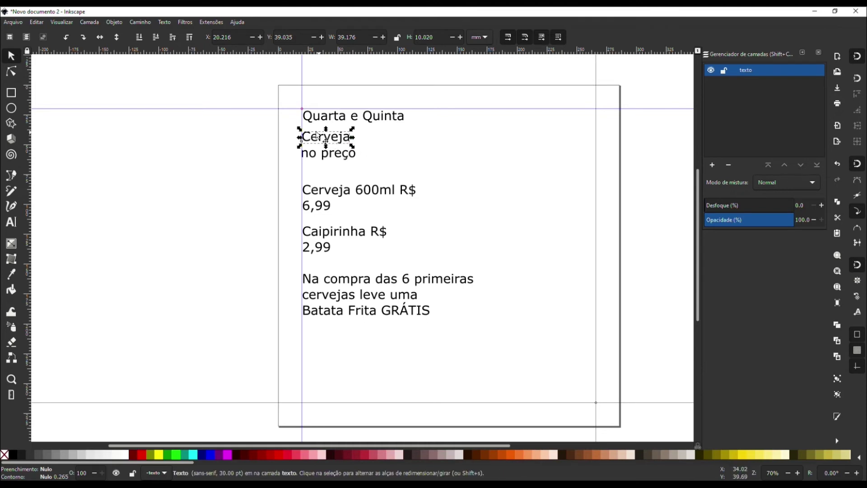
{"action": "double_click", "coordinate": [336, 141]}
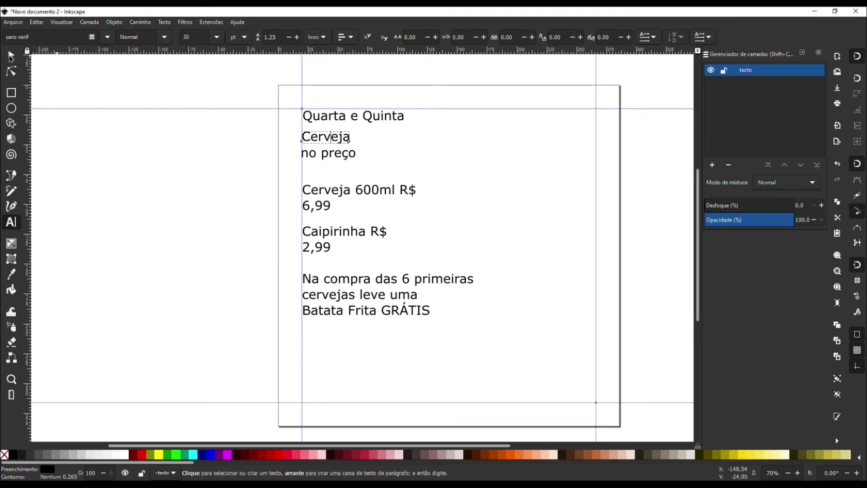
{"action": "left_click", "coordinate": [11, 55]}
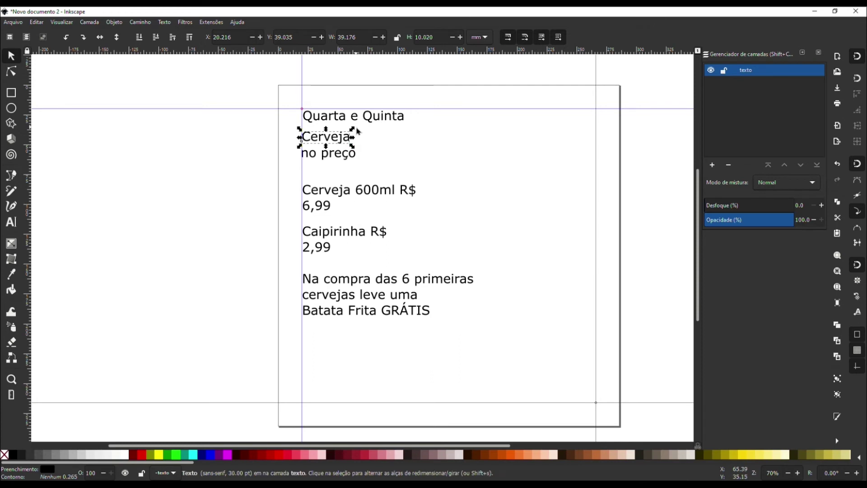
Scale 'Cerveja' up into a headline roughly 107 mm wide.
{"action": "mouse_move", "coordinate": [353, 148]}
{"action": "left_mouse_down"}
{"action": "mouse_move", "coordinate": [381, 182]}
{"action": "mouse_move", "coordinate": [432, 175]}
{"action": "mouse_move", "coordinate": [419, 162]}
{"action": "left_mouse_up"}
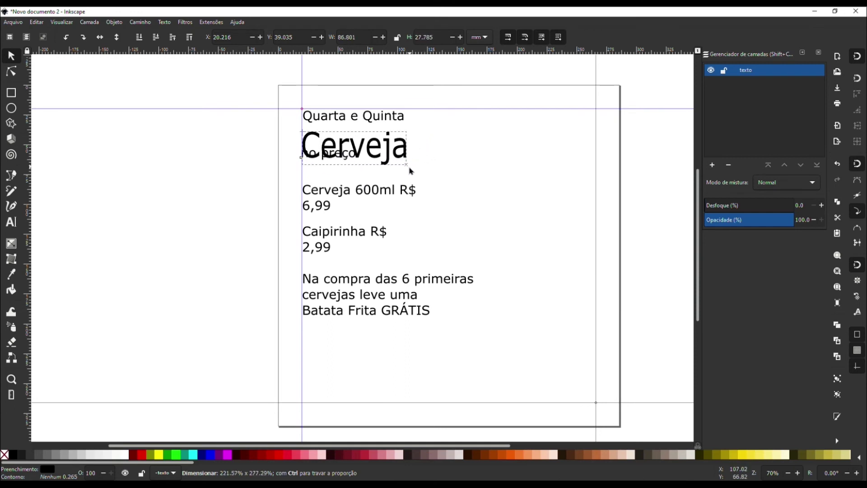
{"action": "left_click_drag", "start_coordinate": [420, 163], "coordinate": [400, 175]}
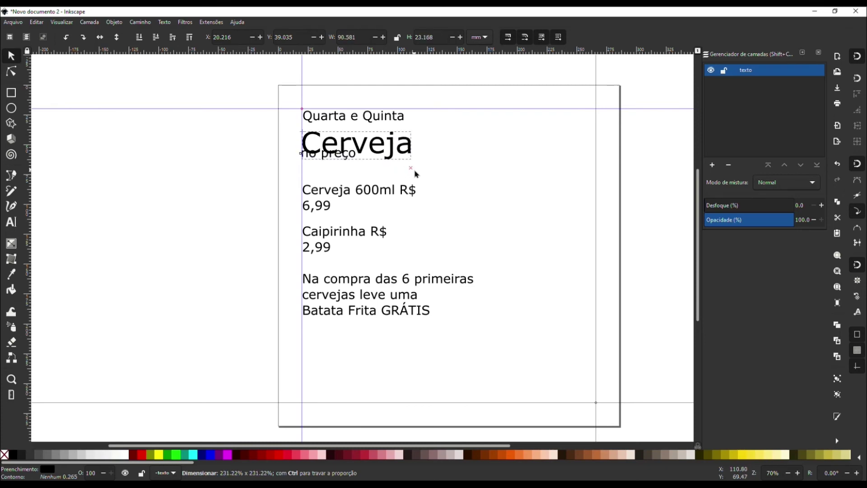
{"action": "mouse_move", "coordinate": [417, 174]}
{"action": "left_mouse_down"}
{"action": "mouse_move", "coordinate": [435, 178]}
{"action": "mouse_move", "coordinate": [437, 159]}
{"action": "mouse_move", "coordinate": [448, 181]}
{"action": "mouse_move", "coordinate": [416, 182]}
{"action": "mouse_move", "coordinate": [405, 165]}
{"action": "left_mouse_up"}
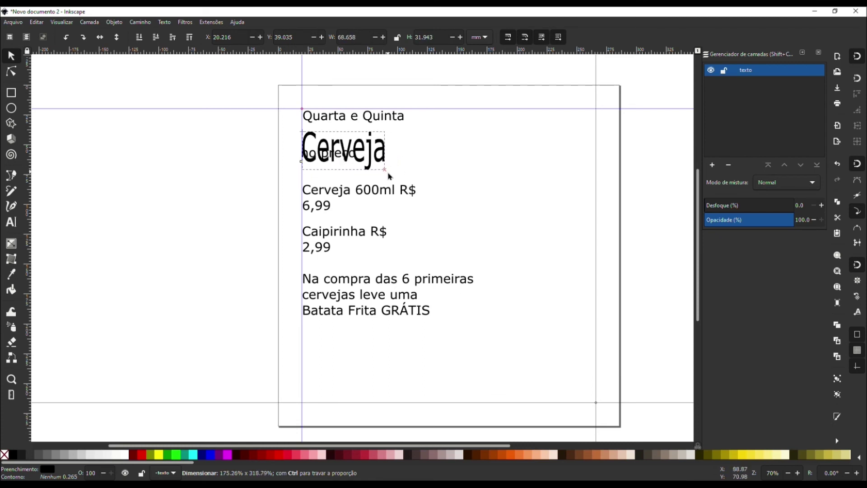
{"action": "mouse_move", "coordinate": [397, 179]}
{"action": "left_mouse_down"}
{"action": "mouse_move", "coordinate": [418, 170]}
{"action": "mouse_move", "coordinate": [442, 176]}
{"action": "mouse_move", "coordinate": [434, 174]}
{"action": "left_mouse_up"}
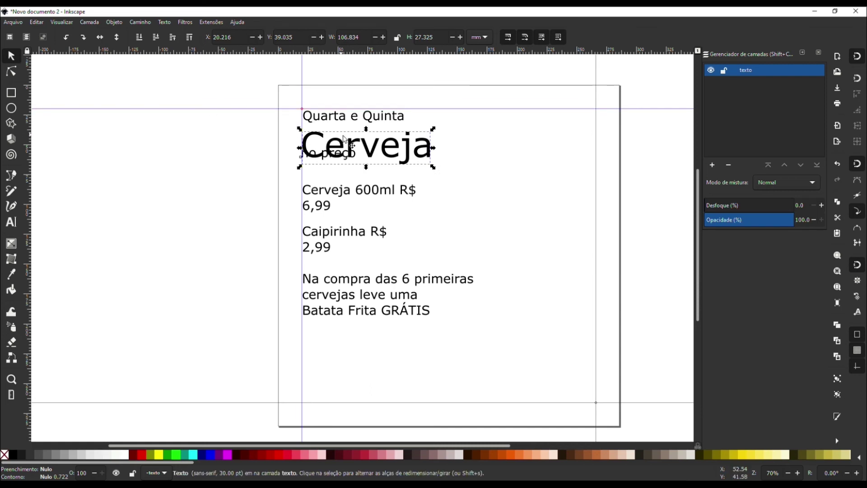
Move 'no preço' below the headline and nudge 'Cerveja' up under 'Quarta e Quinta'.
{"action": "left_click", "coordinate": [324, 157]}
{"action": "left_click_drag", "start_coordinate": [325, 166], "coordinate": [324, 173]}
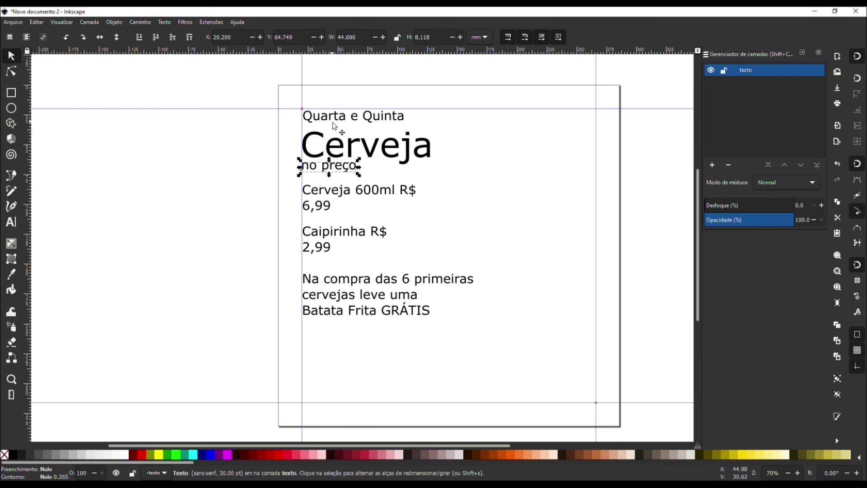
{"action": "left_click_drag", "start_coordinate": [354, 148], "coordinate": [353, 142]}
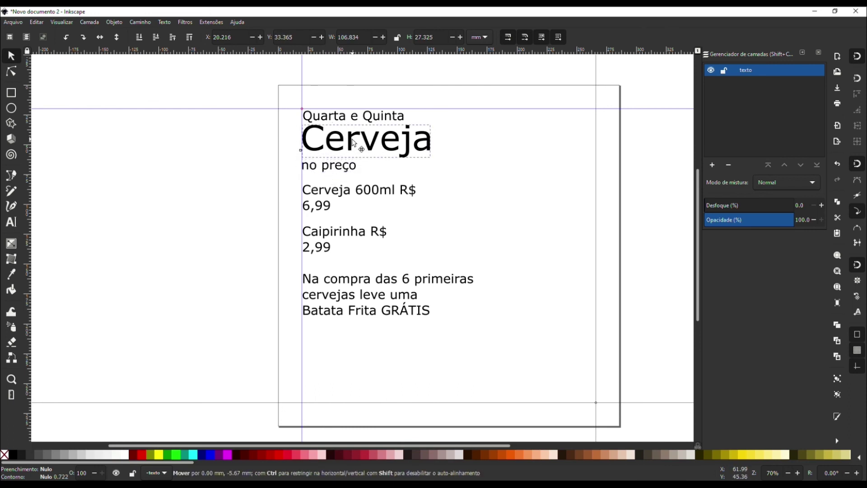
{"action": "left_click", "coordinate": [339, 116]}
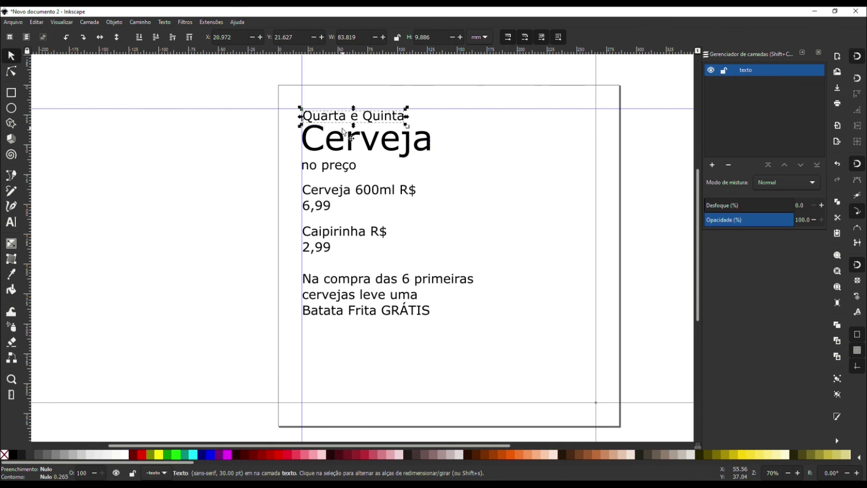